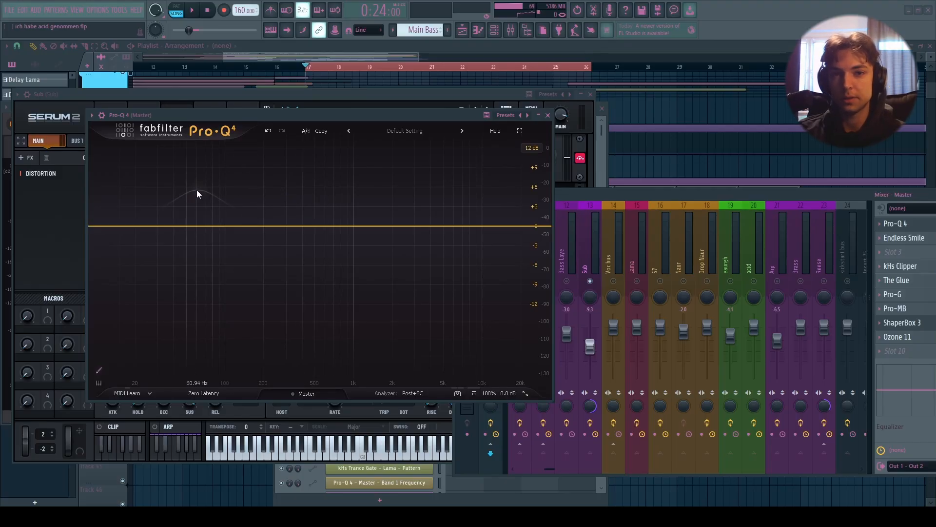
- Play and stop the song repeatedly while watching the Pro-Q 4 analyzer on the master, repositioning the plugin window
key("space")
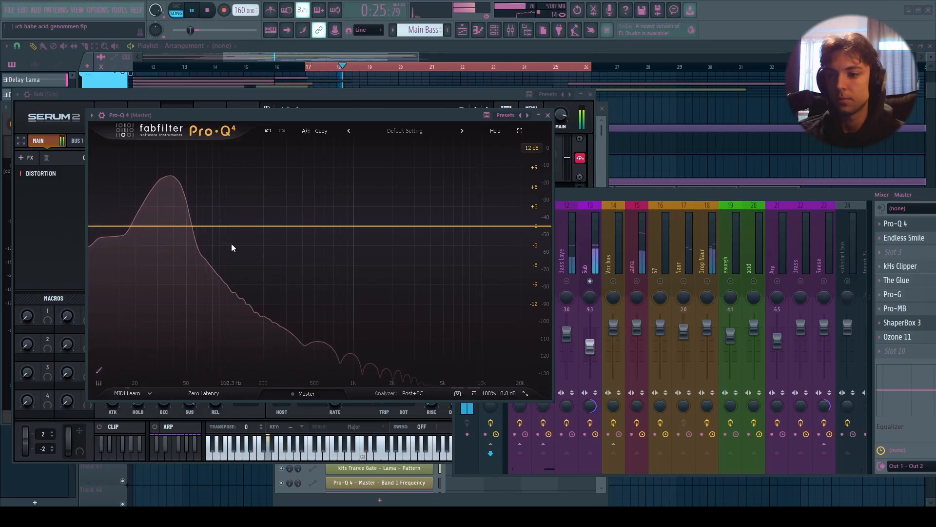
left_click_drag(268, 124, 505, 103)
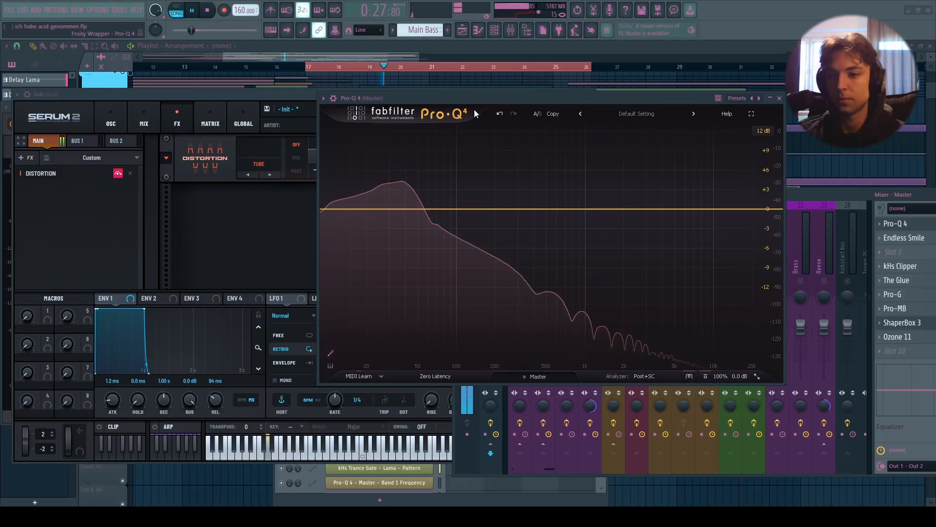
key("space")
left_click(146, 164)
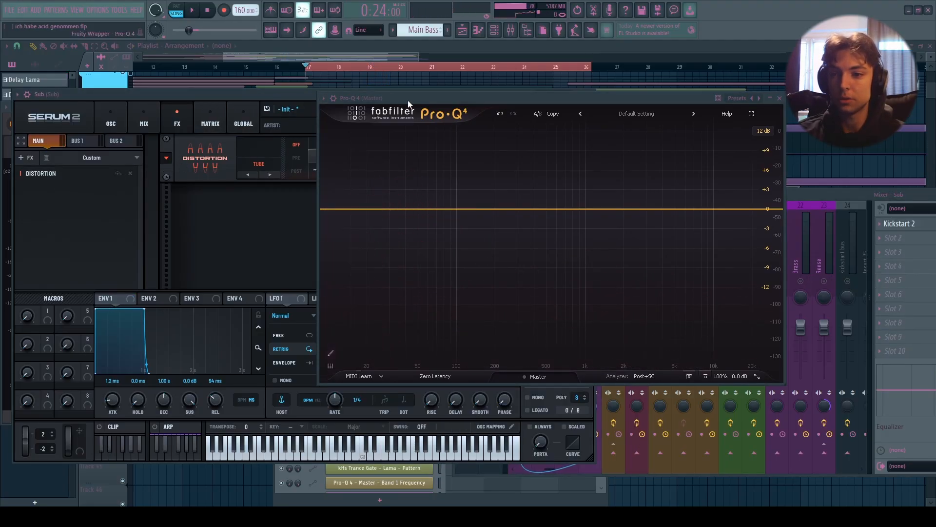
left_click_drag(408, 100, 339, 123)
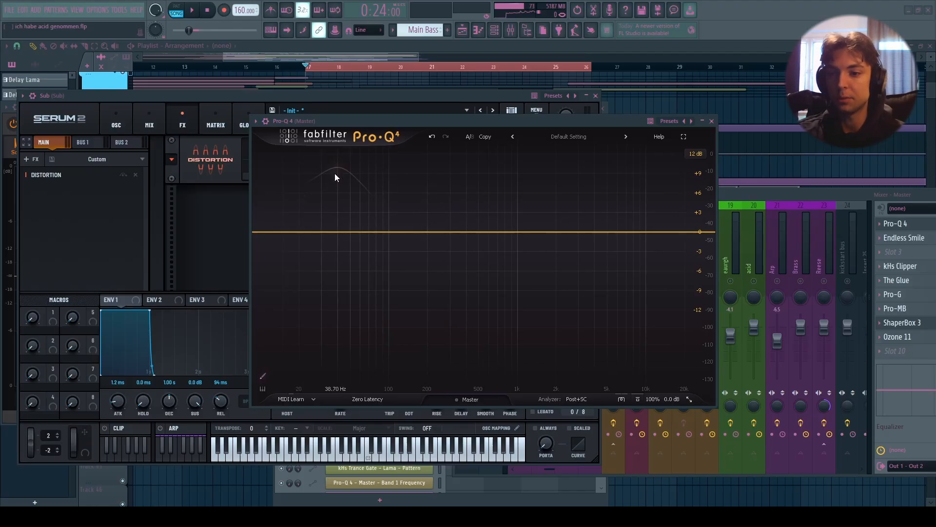
key("space")
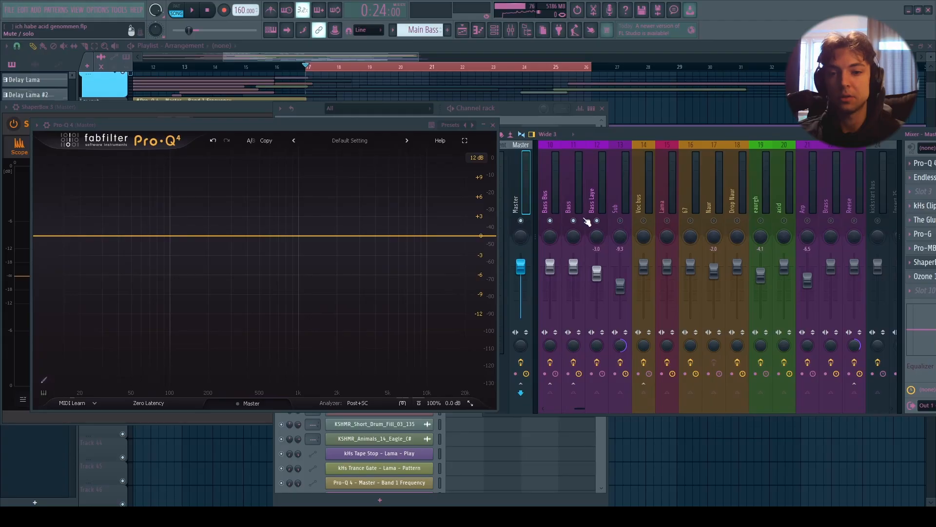
key("space")
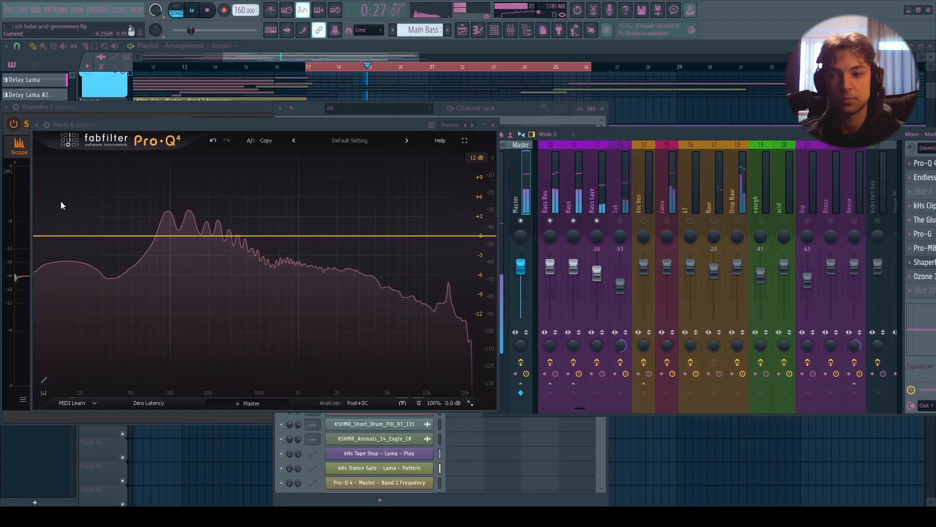
key("space")
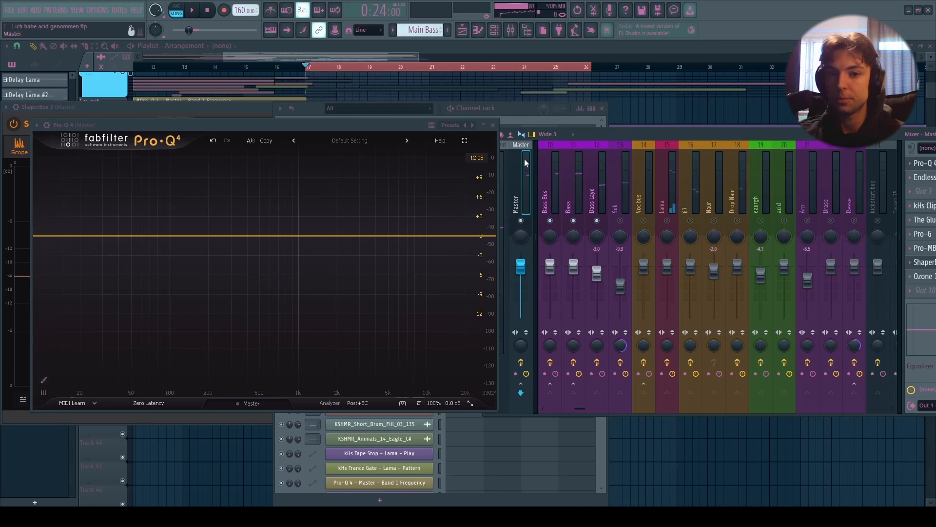
- Toggle the mute switches on the Sub, Bass Laye and Bass mixer tracks and play the song
left_click(620, 220)
left_click(597, 221)
left_click(573, 220)
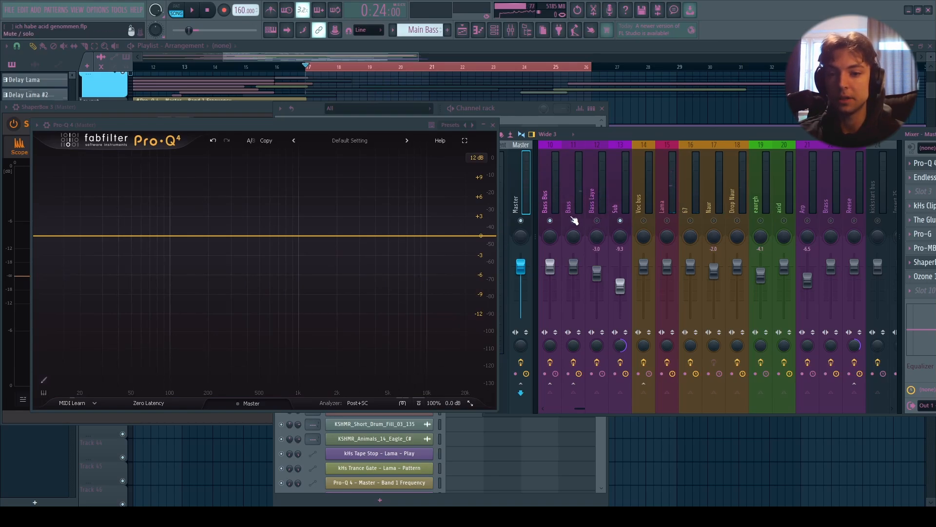
key("space")
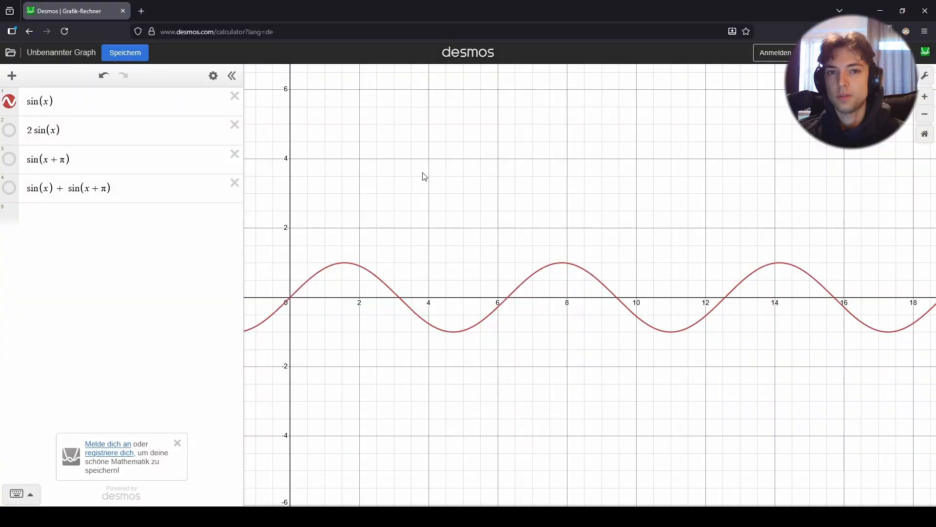
- In Desmos, pan the graph and show, then hide, the 2 sin(x) curve next to sin(x)
left_click_drag(358, 242, 332, 243)
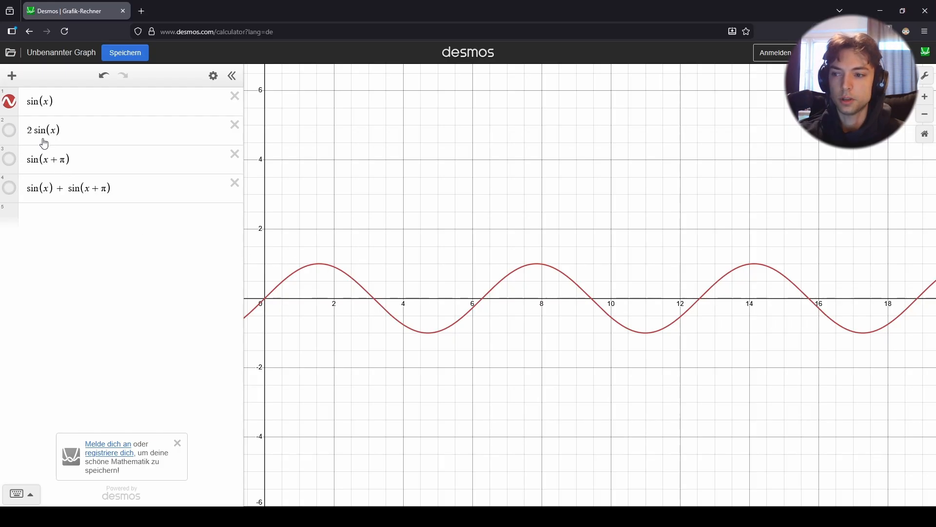
left_click(10, 131)
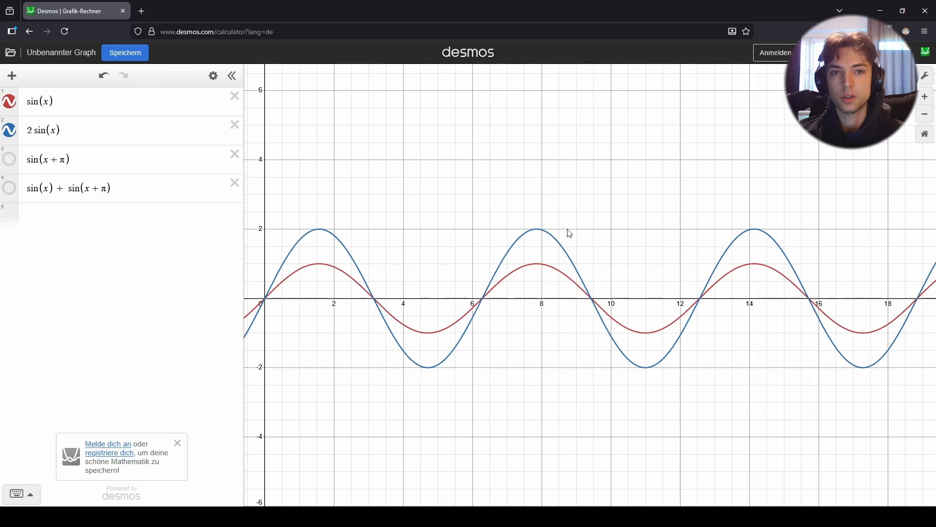
left_click(9, 131)
- Show the sin(x+π) and sin(x)+sin(x+π) curves alongside sin(x) to compare them
left_click(10, 159)
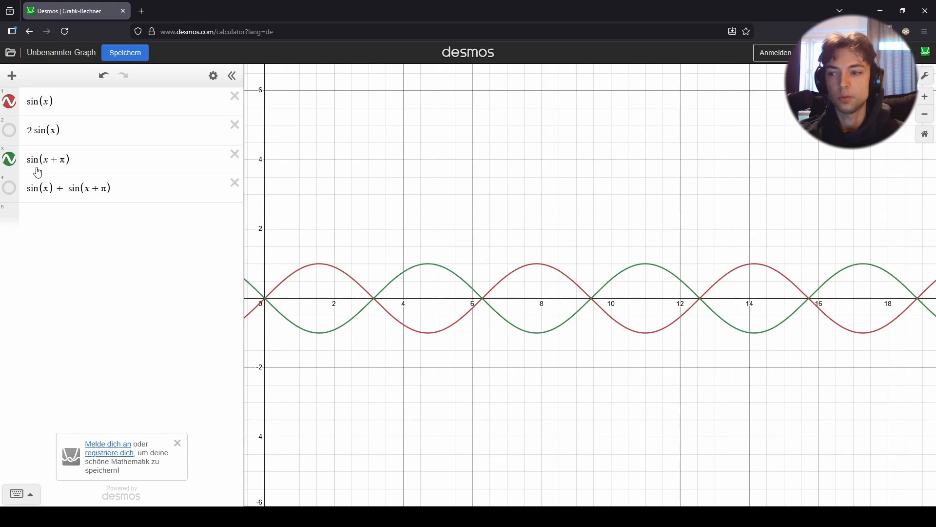
left_click(9, 188)
left_click(10, 188)
left_click(9, 187)
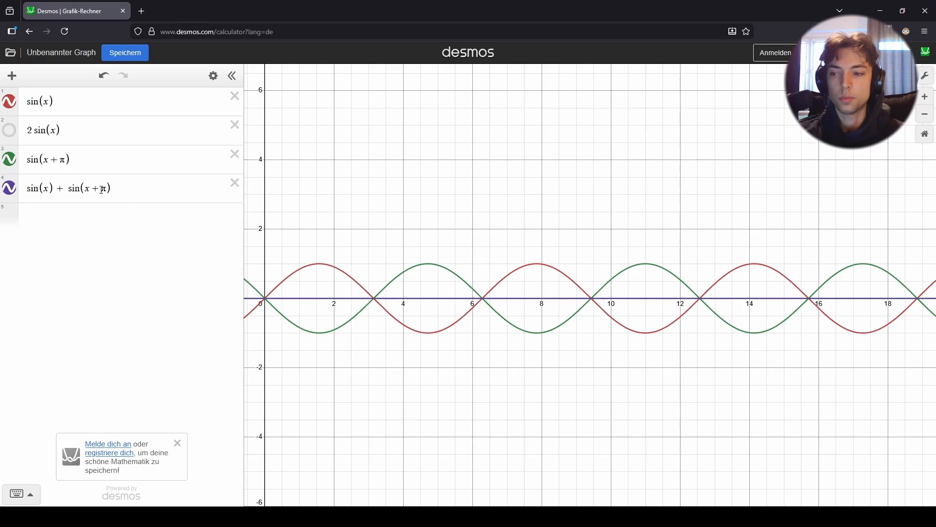
left_click(111, 190)
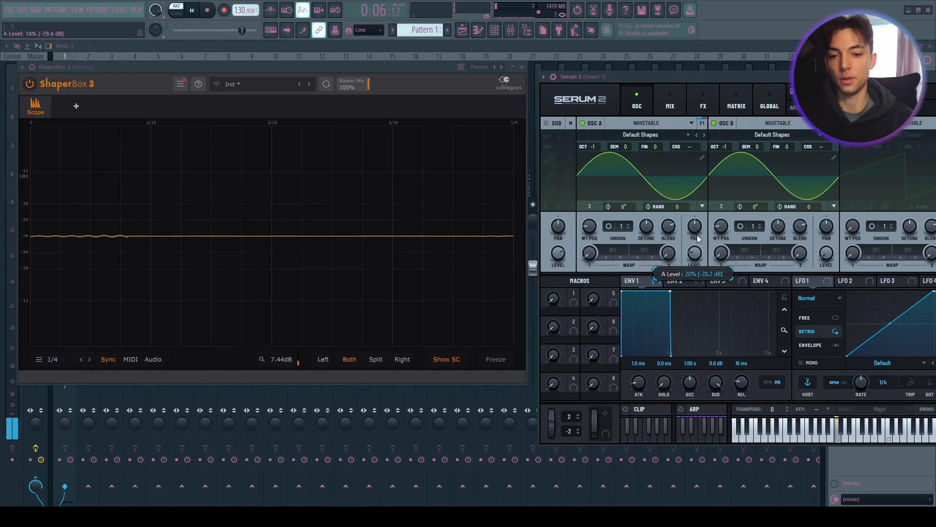
- In Serum, set Oscillator A's level to 74% and its phase to 1°
left_click_drag(708, 196, 707, 188)
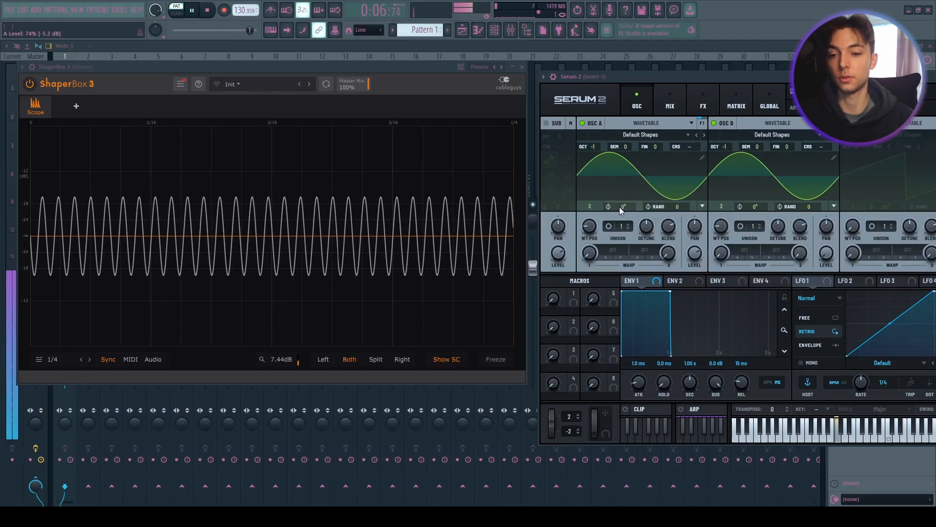
left_click_drag(630, 208, 631, 206)
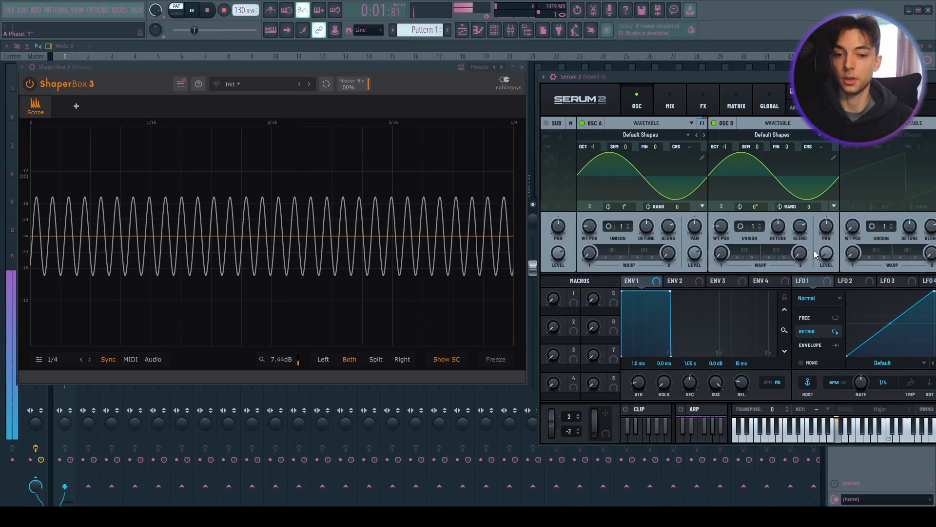
- Set Oscillator B's level to 80% and adjust its phase offset
left_click_drag(827, 253, 843, 177)
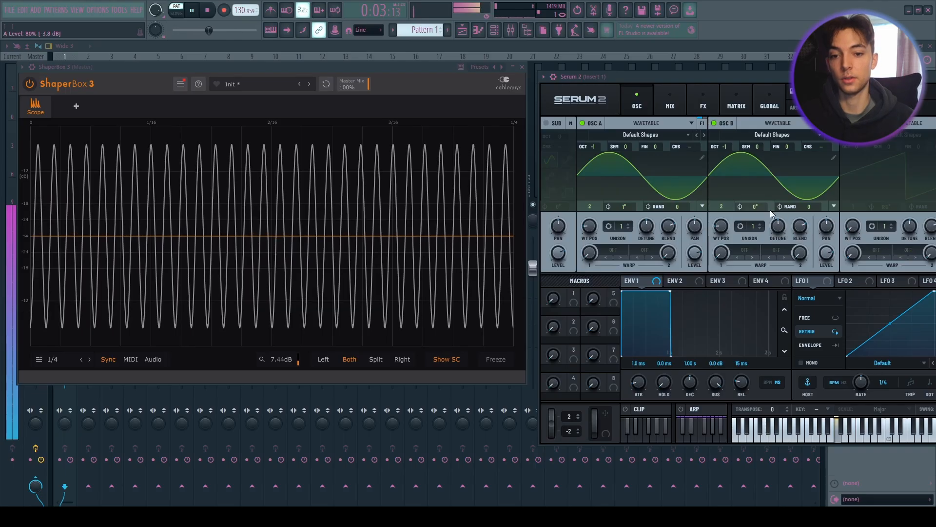
left_click_drag(756, 211, 776, 169)
left_click_drag(777, 169, 776, 170)
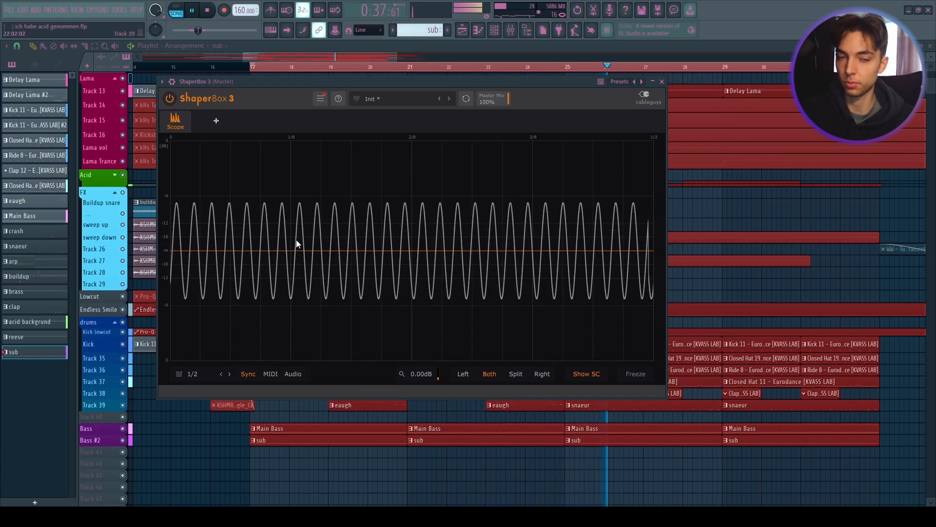
- Play and stop the sub while watching the ShaperBox 3 scope, moving its window
key("space")
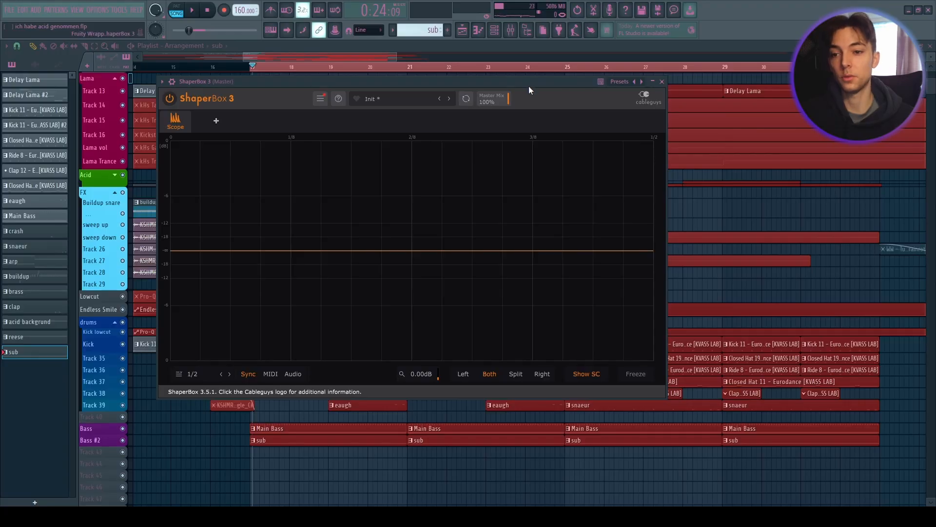
left_click_drag(528, 86, 493, 83)
key("space")
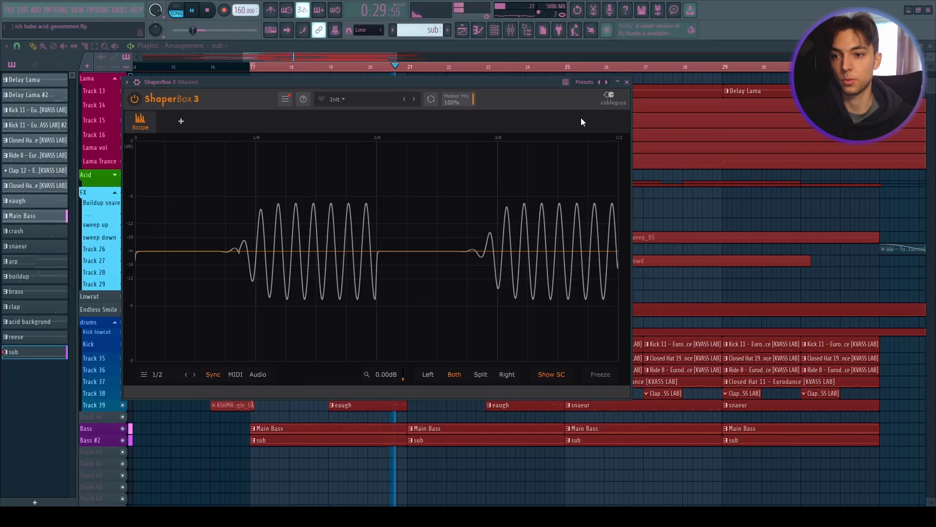
key("space")
left_click_drag(475, 88, 476, 92)
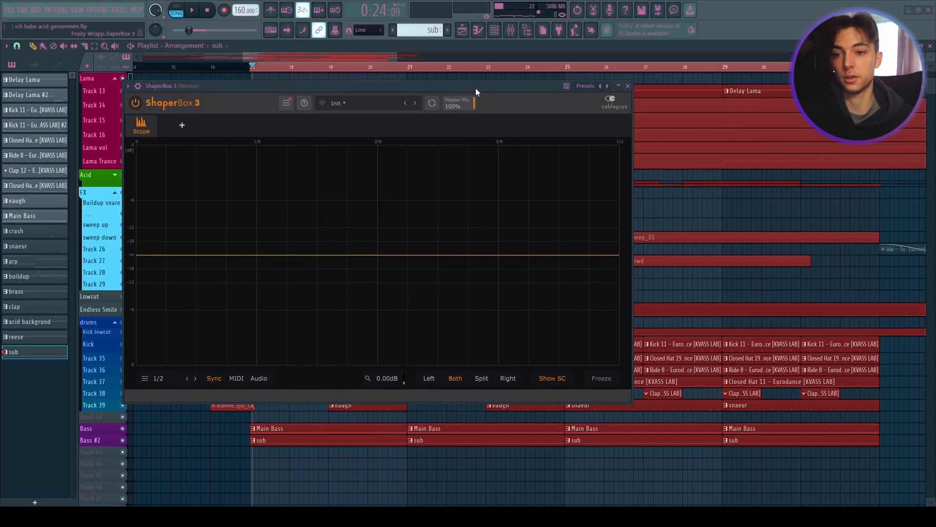
key("space")
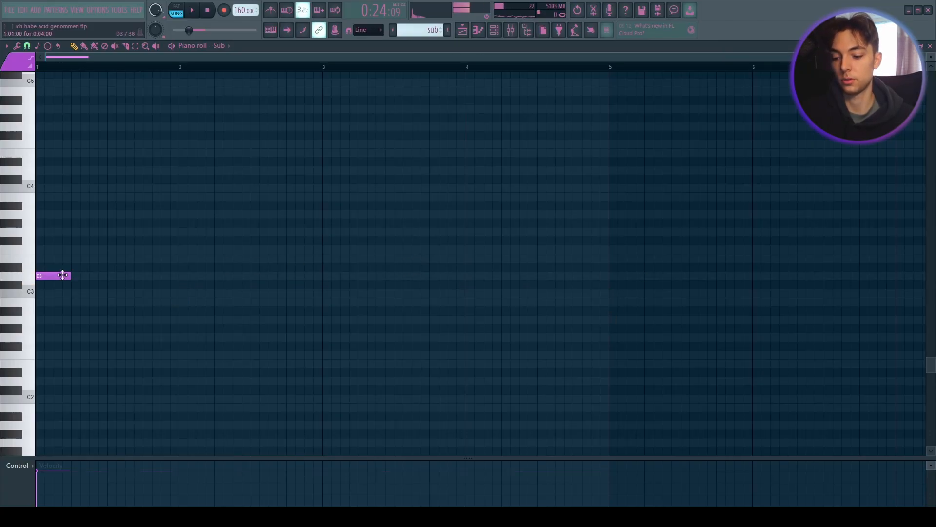
- Duplicate the selected sub note twice in the piano roll and play it back
key("ctrl+b")
key("ctrl+b")
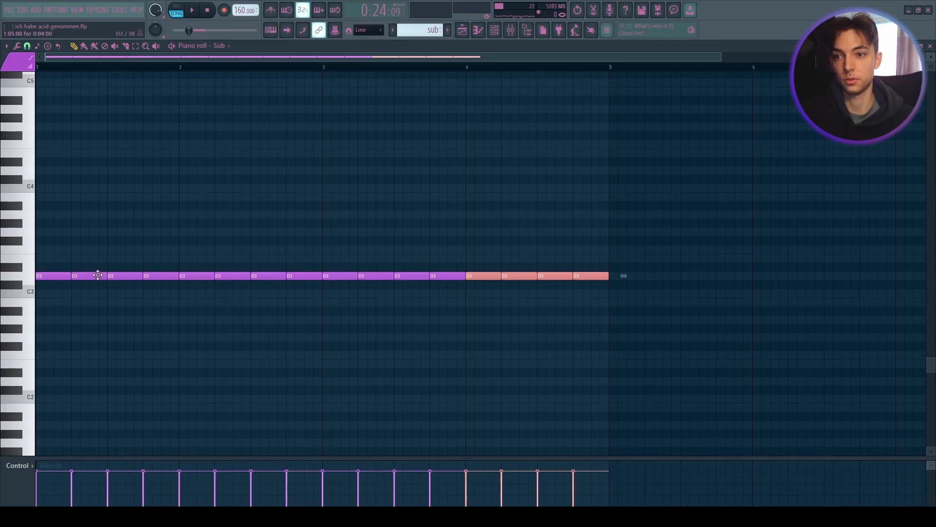
key("space")
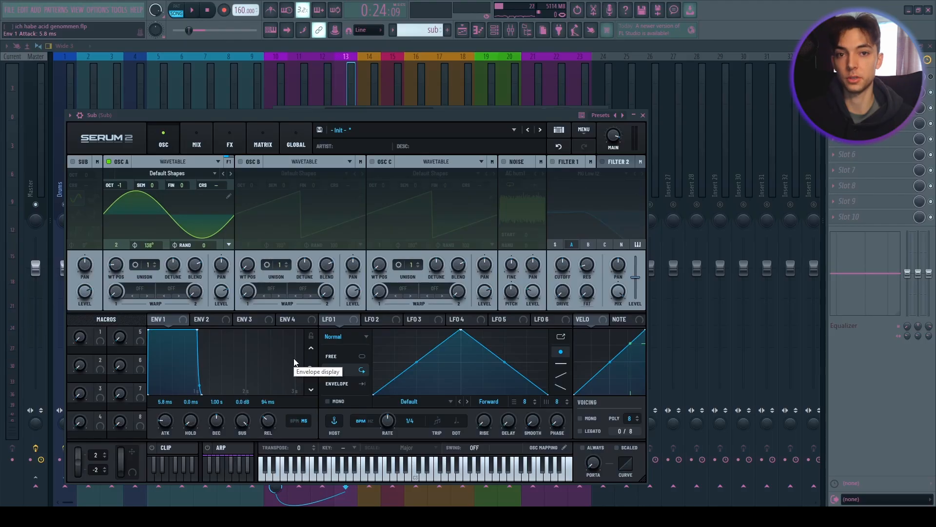
- Adjust the ENV 1 attack on the sub's Serum and set Oscillator A's phase to 160°
key("space")
left_click_drag(165, 425, 167, 423)
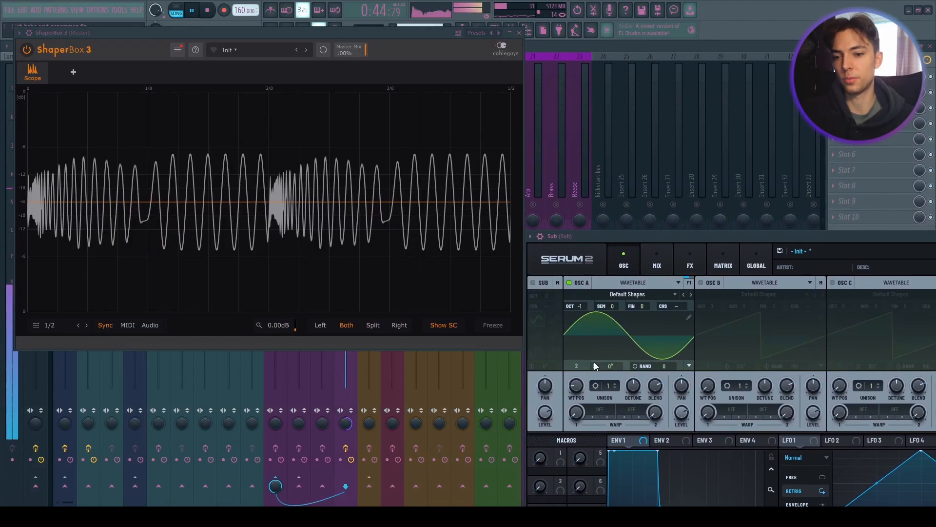
left_click_drag(611, 368, 621, 352)
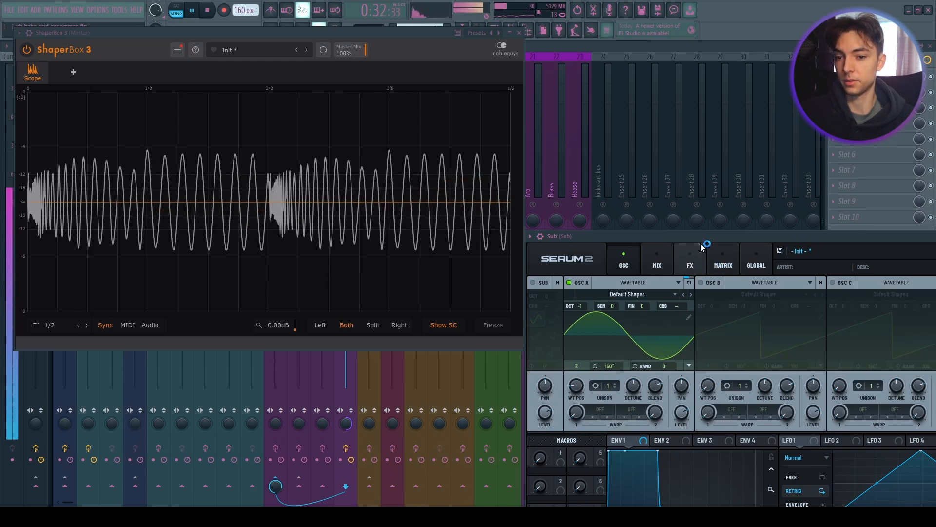
- Disable the Distortion effect on Serum's FX page and tweak the ENV 1 release
left_click_drag(701, 247, 710, 100)
left_click(700, 117)
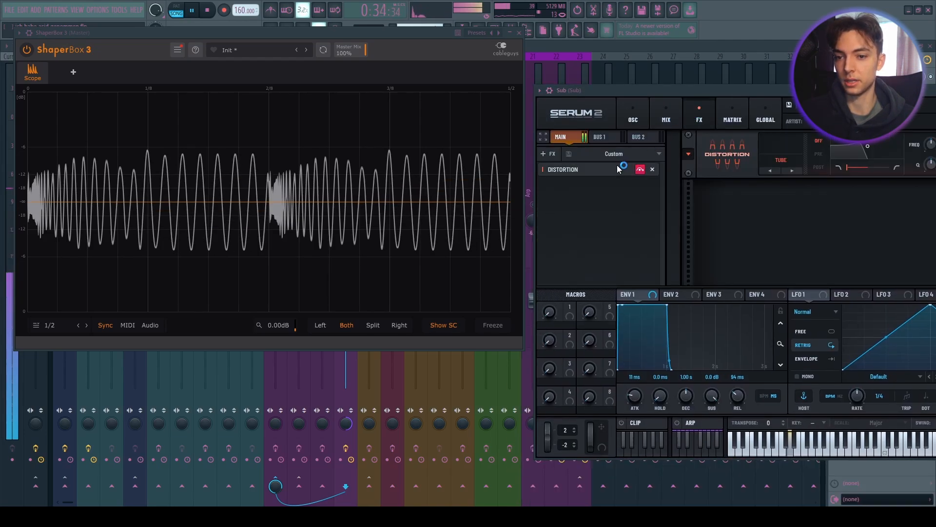
left_click(641, 169)
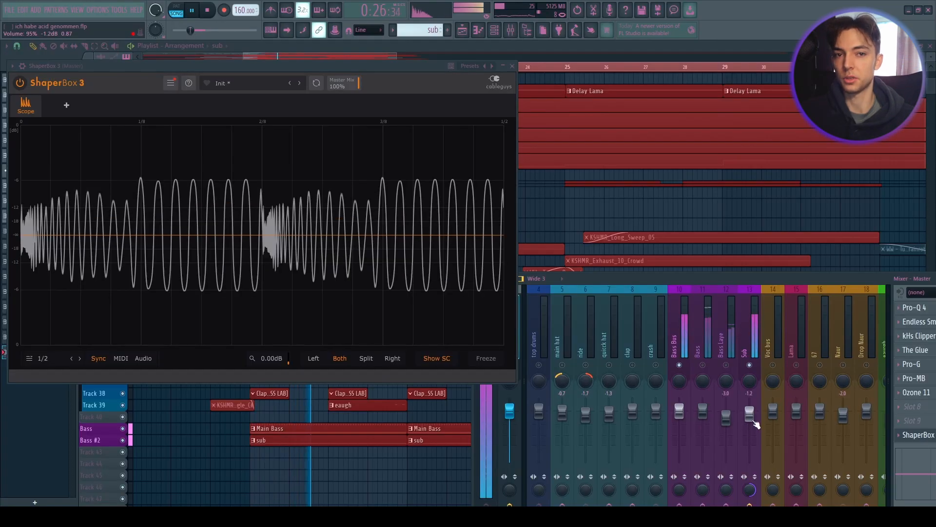
left_click_drag(751, 416, 755, 428)
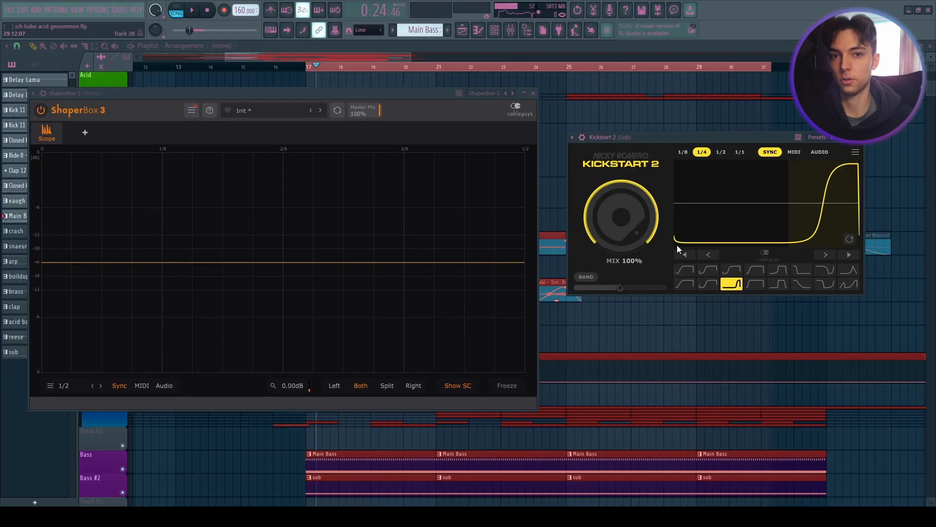
- Shift the Kickstart 2 ducking curve's timing back and forth on the sub
left_click_drag(810, 200, 761, 213)
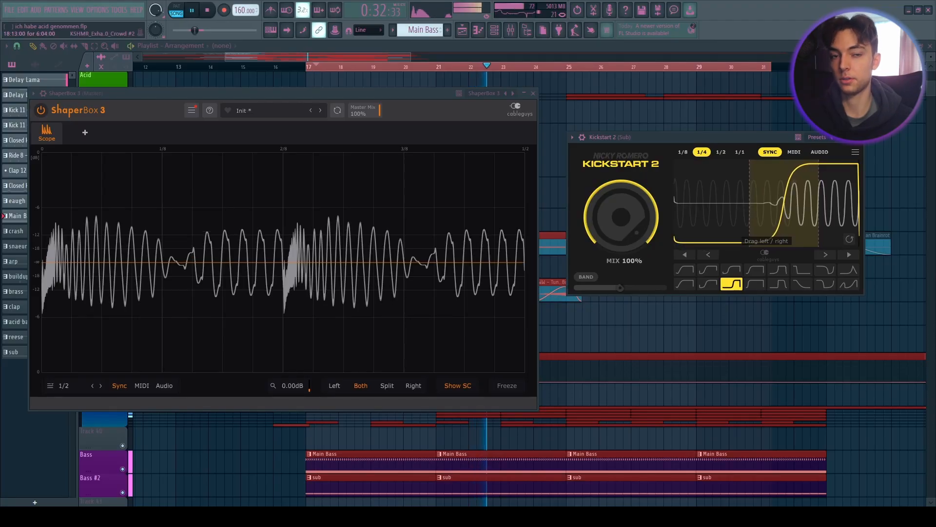
left_click_drag(784, 204, 764, 205)
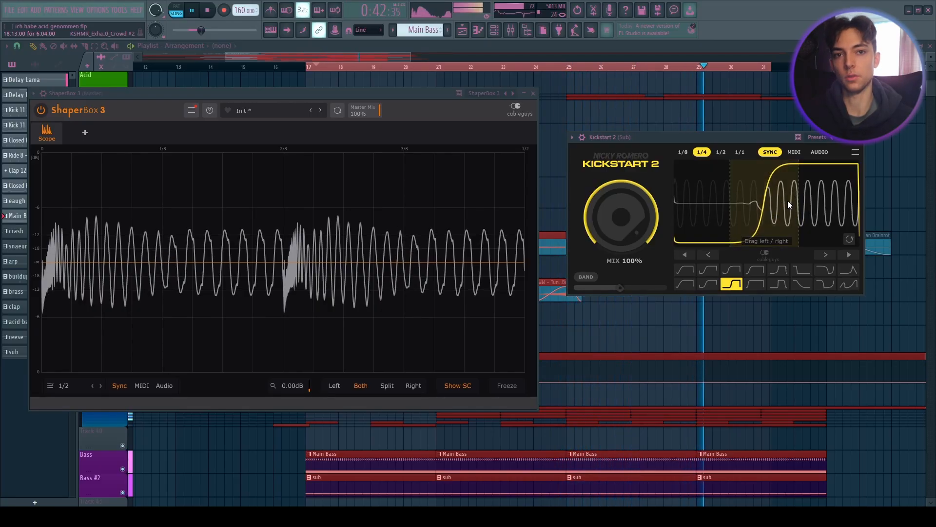
left_click_drag(788, 203, 743, 202)
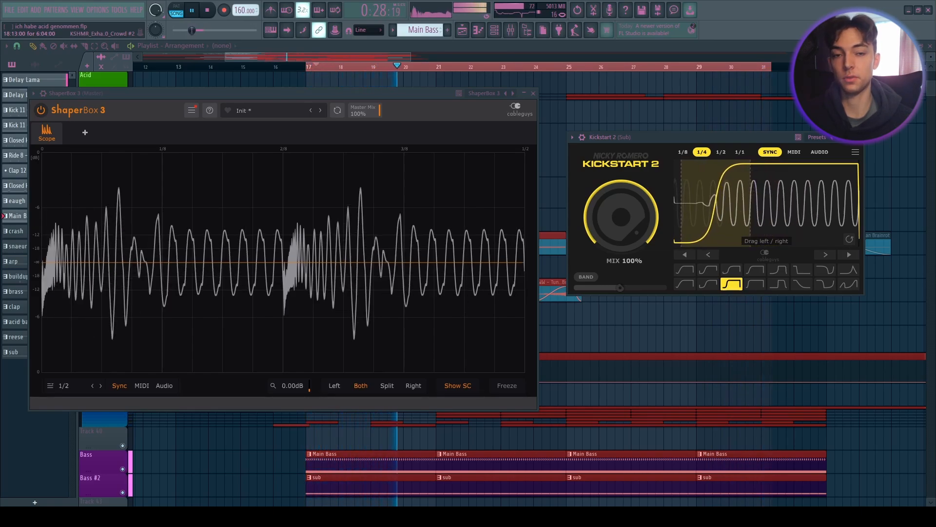
left_click_drag(743, 203, 768, 207)
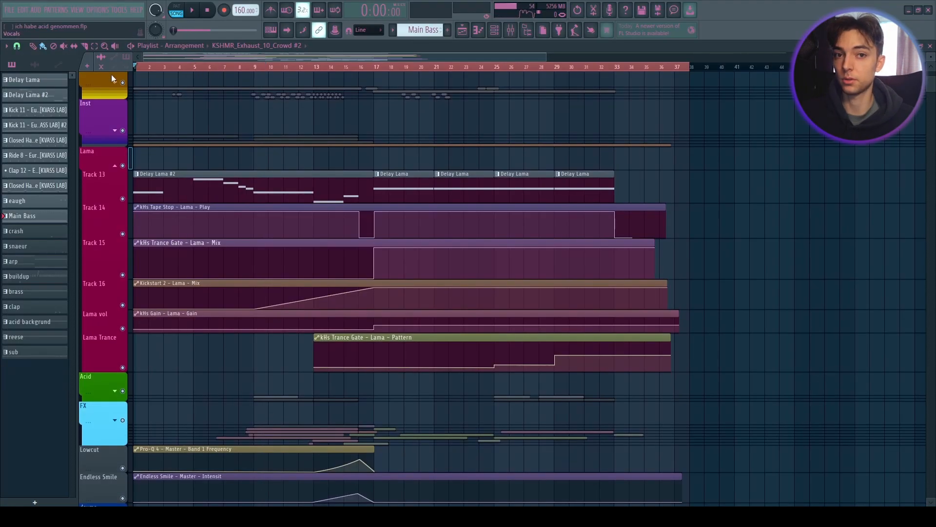
- Open the Delay Lama plugin from the channel rack, play the song and close the channel rack
key("F6")
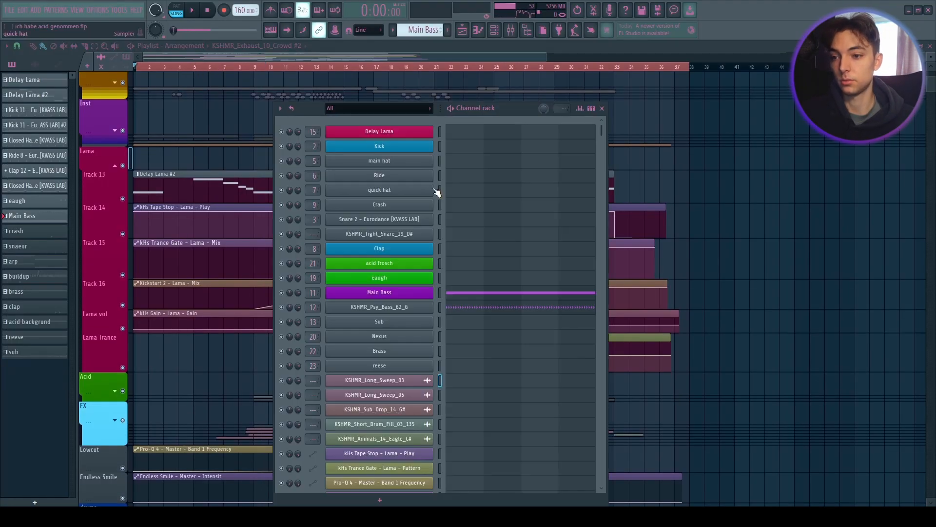
left_click(396, 133)
key("space")
left_click(601, 108)
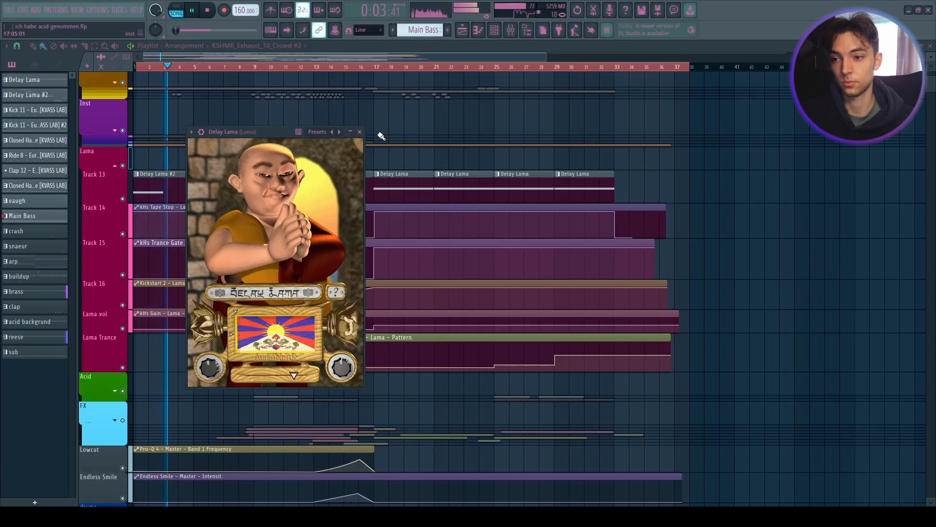
- Move the Delay Lama window aside and play the arrangement from several timeline positions to listen
left_click_drag(272, 130, 210, 132)
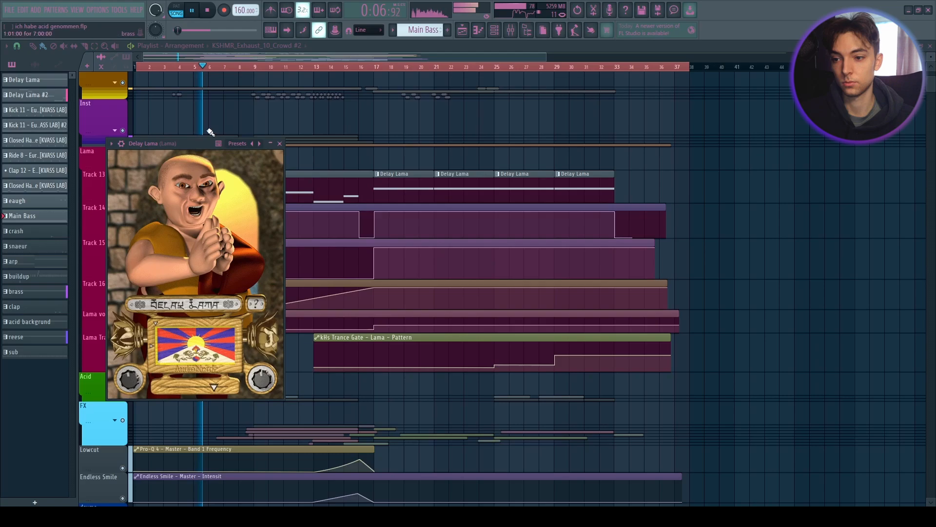
left_click(274, 68)
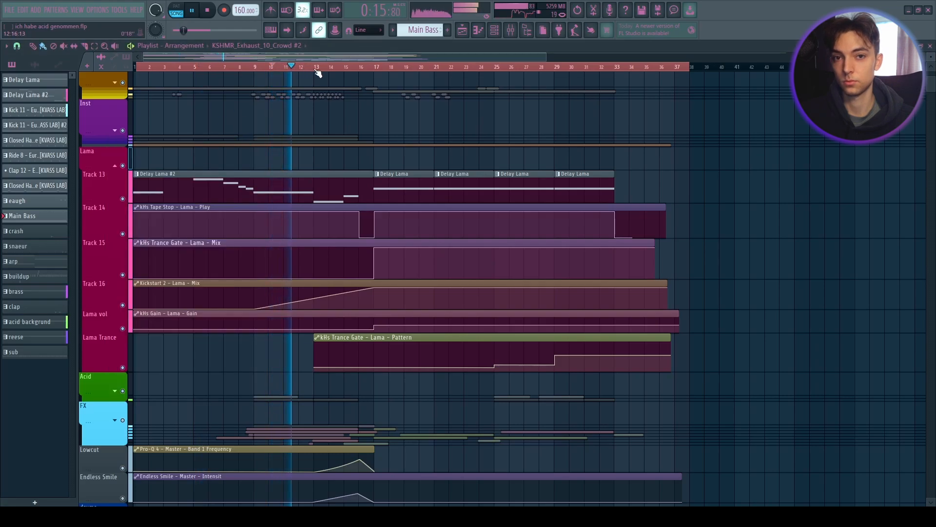
left_click(345, 68)
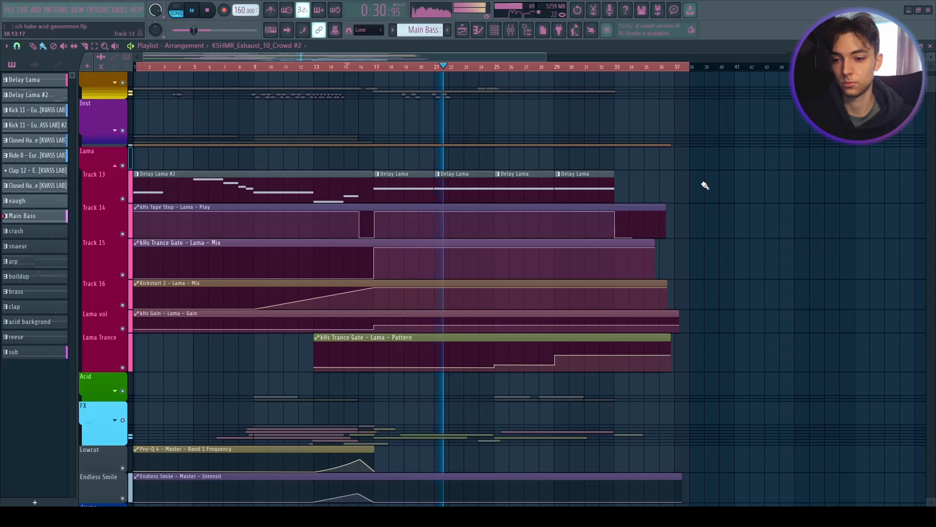
scroll(559, 96, "down", 2)
left_click(512, 68)
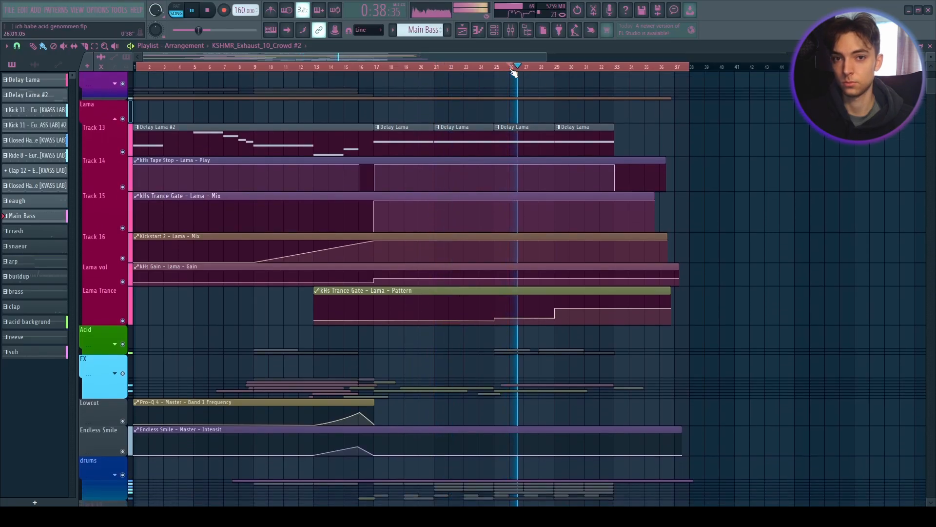
key("space")
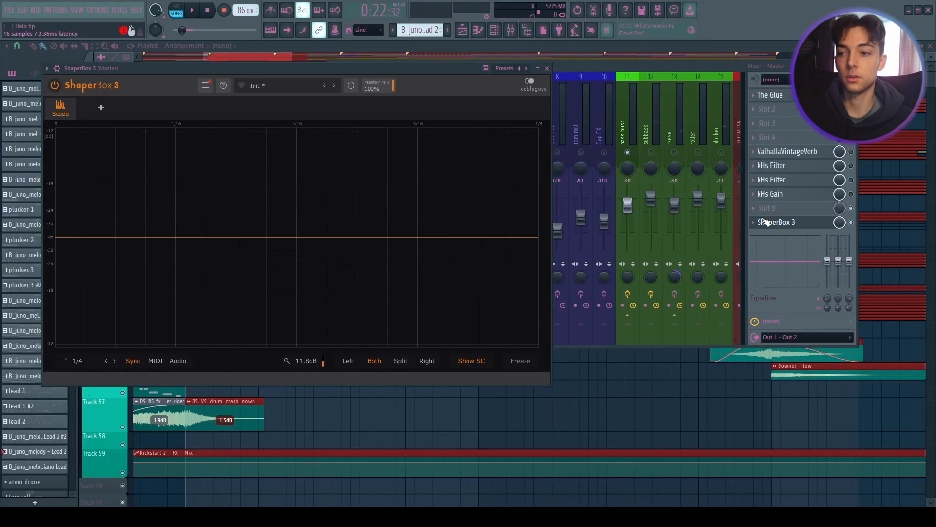
key("space")
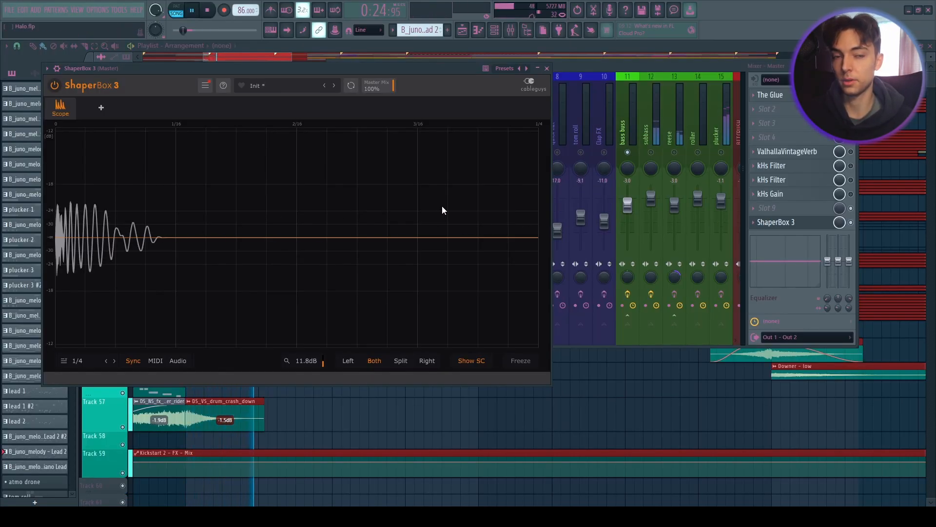
- Open the subbass Serum beside the ShaperBox scope, inspect Oscillator A's phase, and close the plugin
left_click_drag(610, 72, 630, 73)
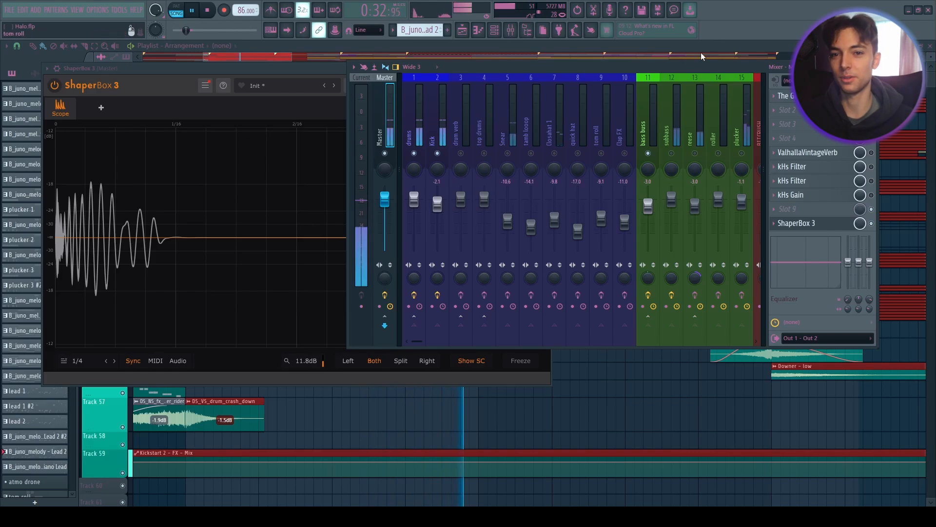
left_click_drag(713, 67, 661, 80)
scroll(572, 109, "down", 3)
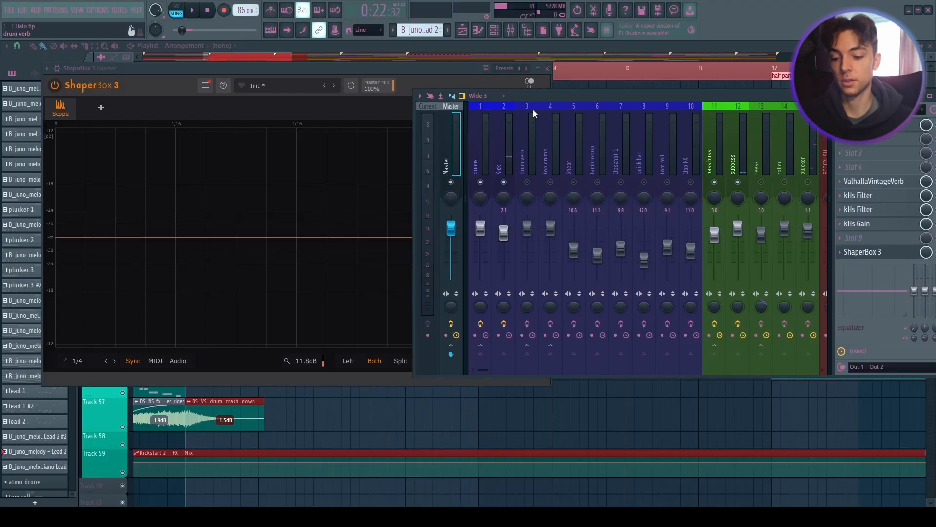
key("F6")
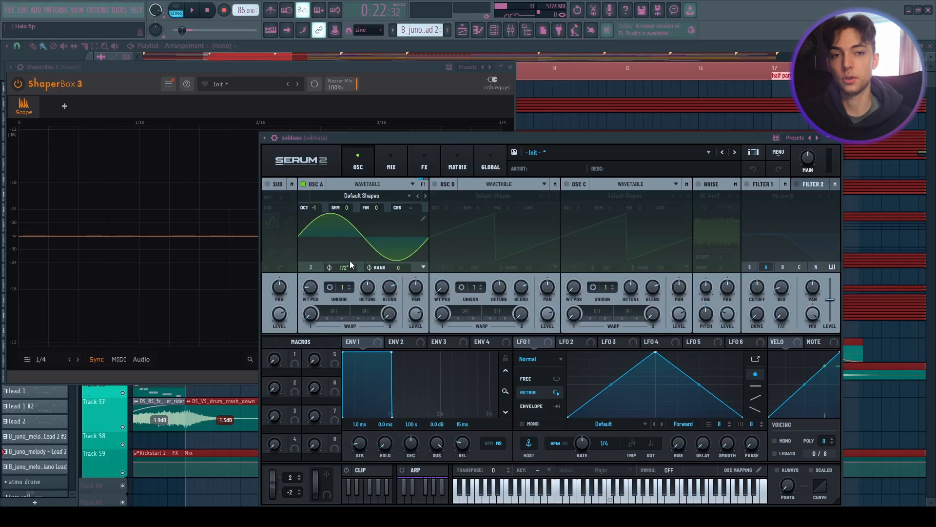
left_click_drag(343, 265, 345, 273)
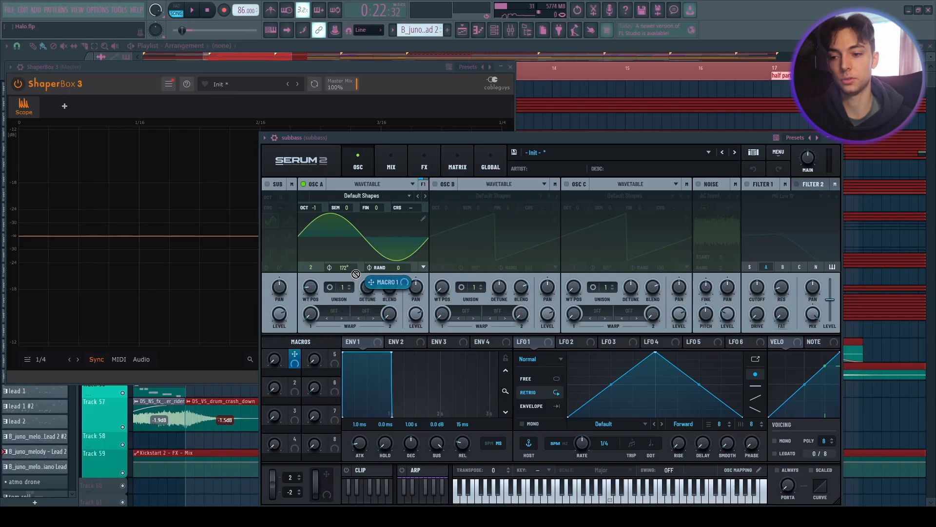
left_click_drag(321, 330, 297, 360)
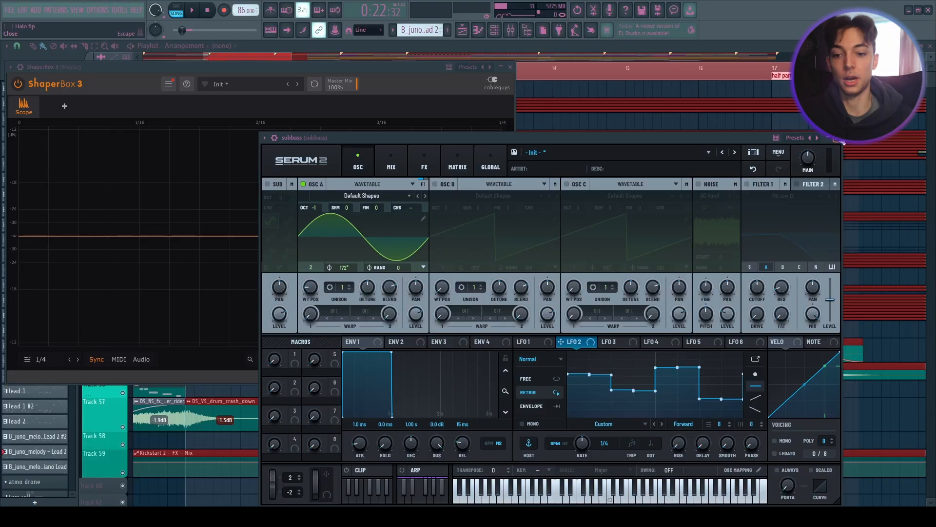
left_click(837, 139)
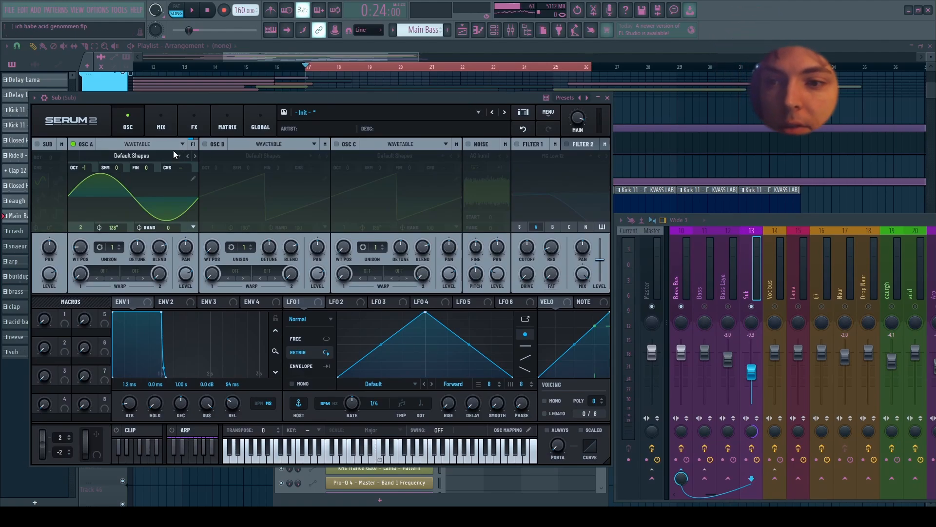
- Set Oscillator A's wavetable position to 5 on the sub's Serum and play it through Pro-Q 4
left_click_drag(82, 245, 96, 230)
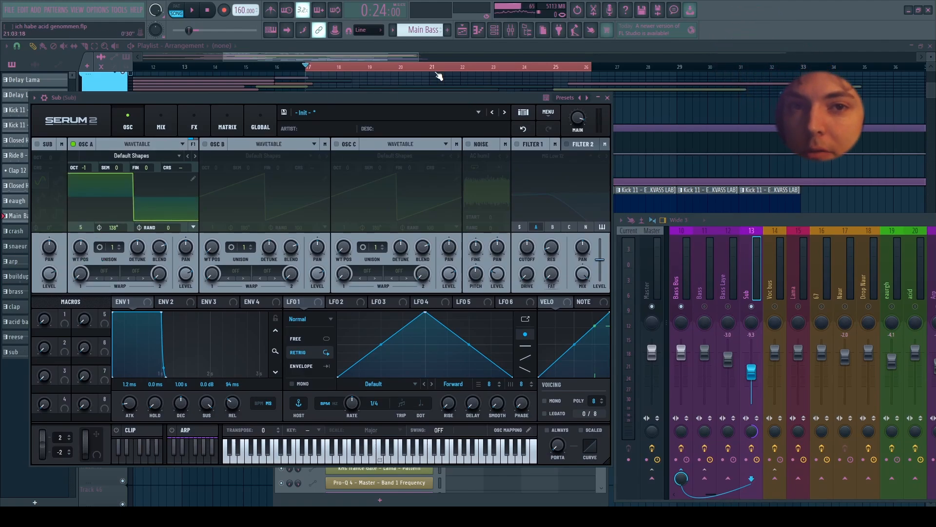
left_click(193, 180)
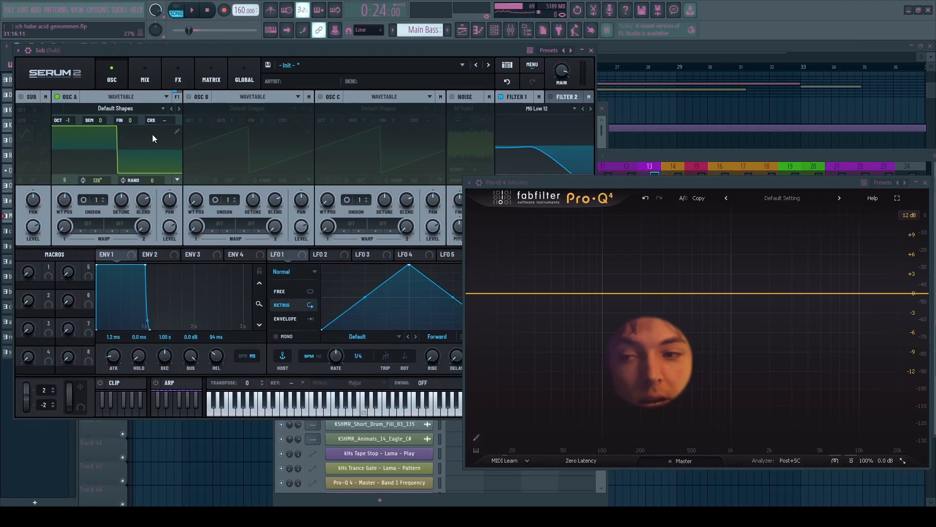
key("space")
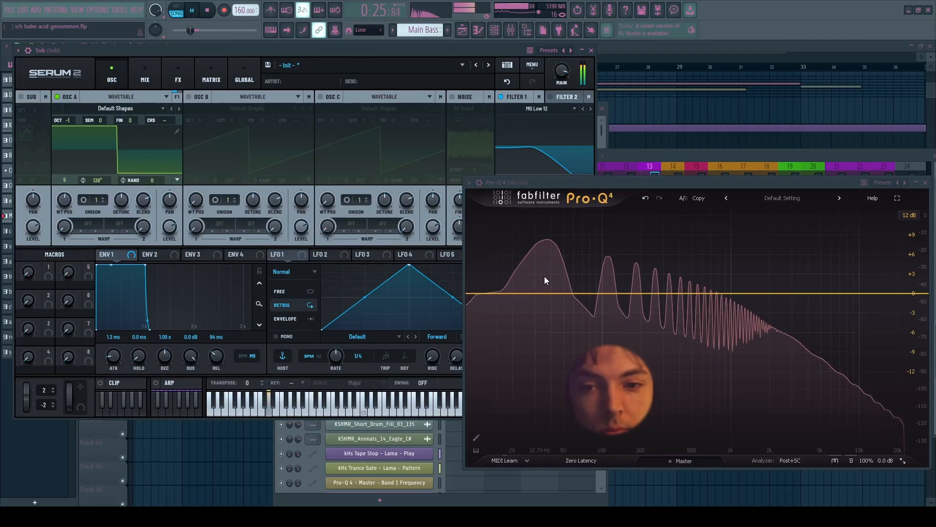
key("space")
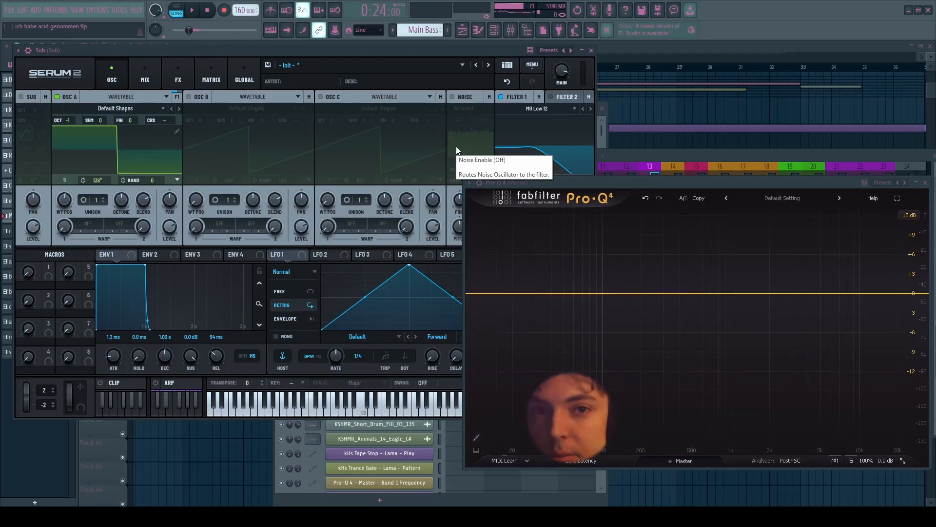
- Open Oscillator A's wavetable editor on frame 5 and play the sub while watching the Pro-Q 4 spectrum
left_click(177, 131)
left_click_drag(62, 128, 505, 167)
key("space")
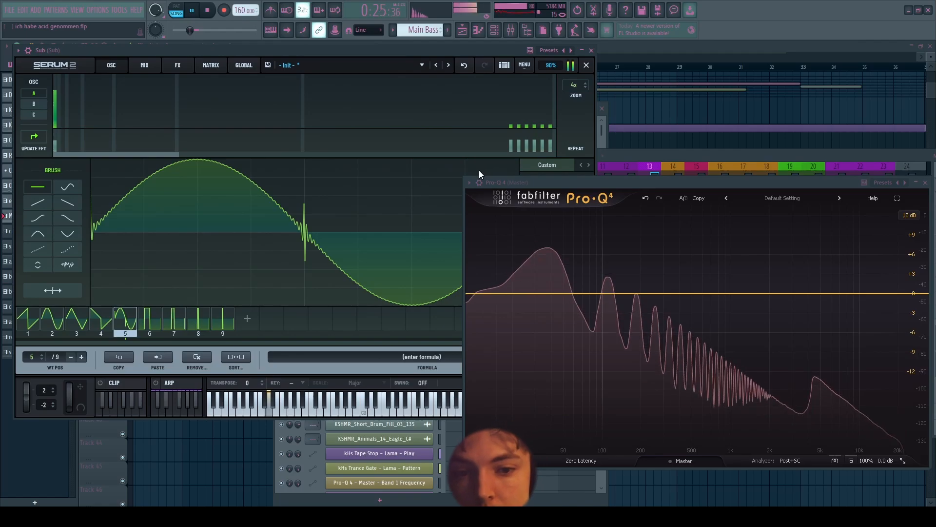
key("space")
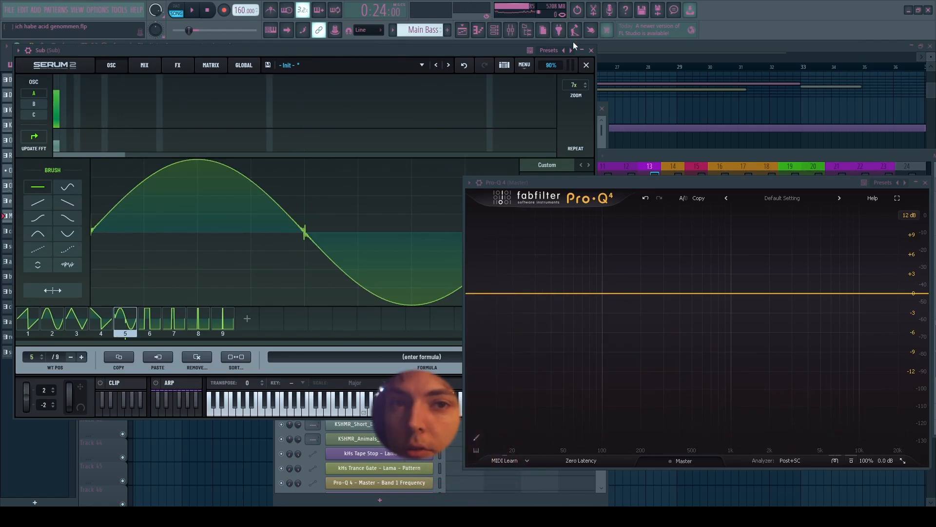
mouse_move(54, 97)
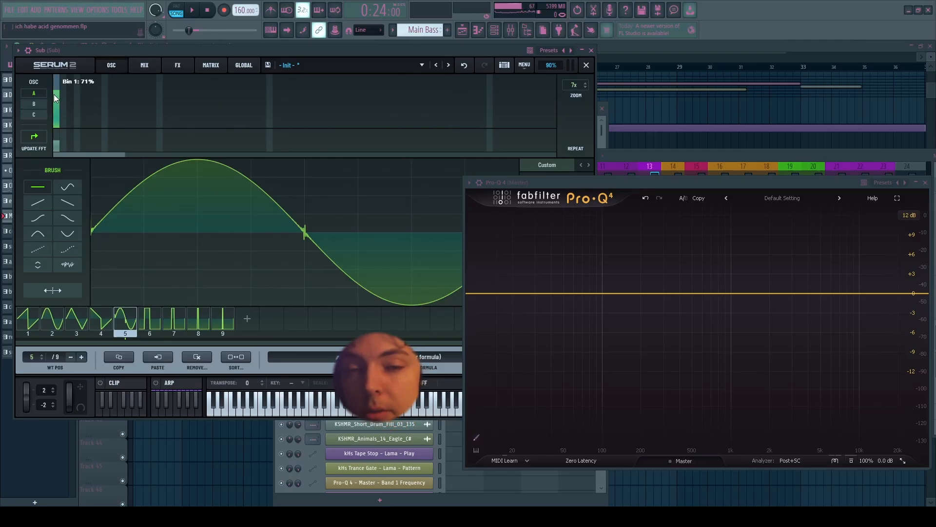